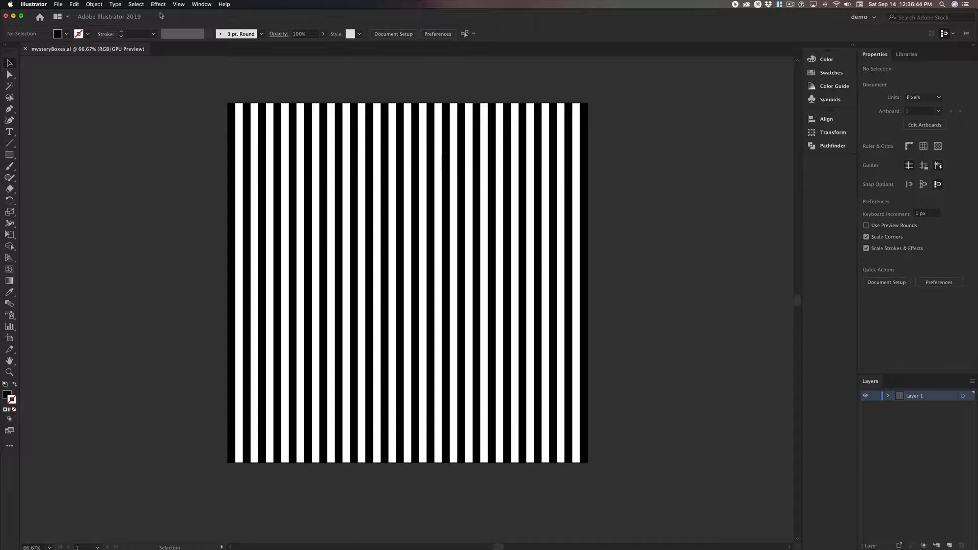
# - Apply a vertical Wave warp with a 50% bend to the striped group
pyautogui.click(402, 268)
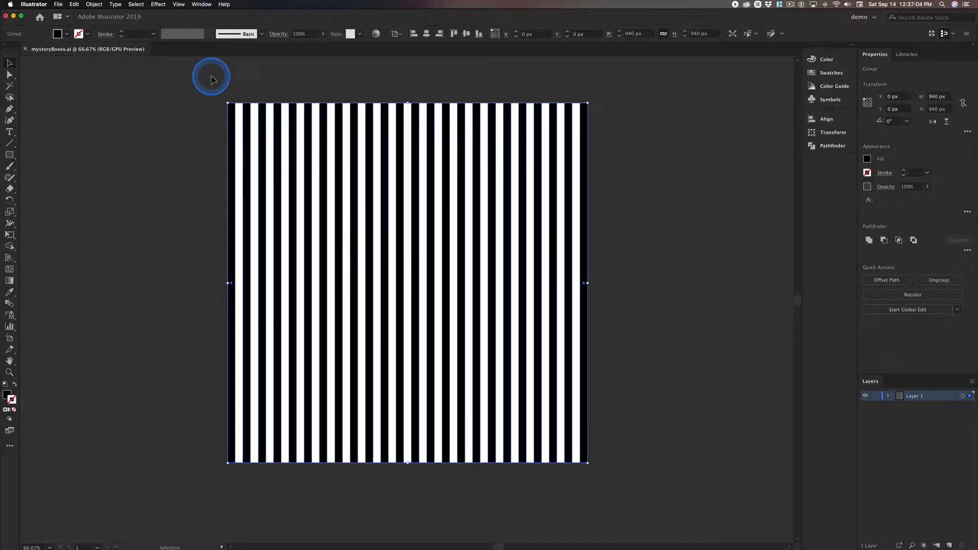
pyautogui.click(159, 5)
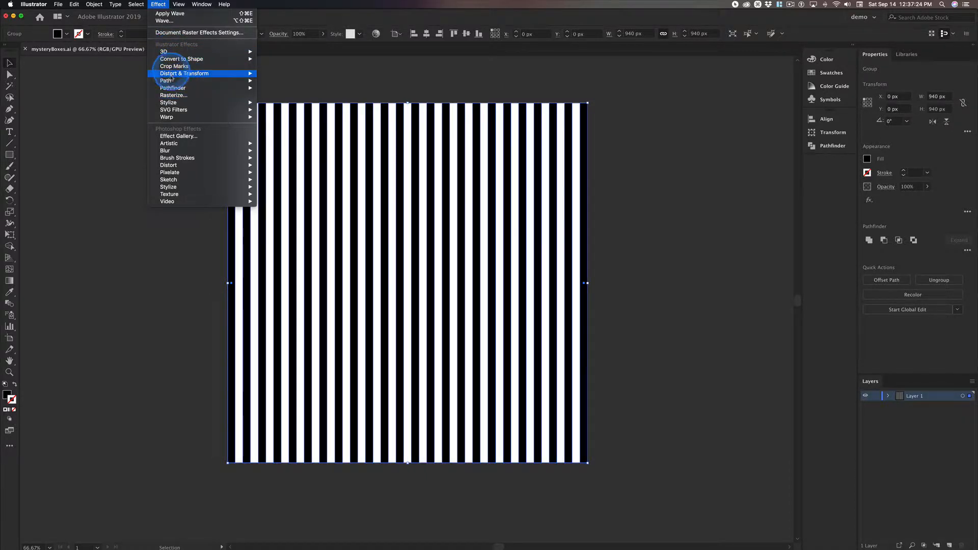
pyautogui.moveTo(193, 119)
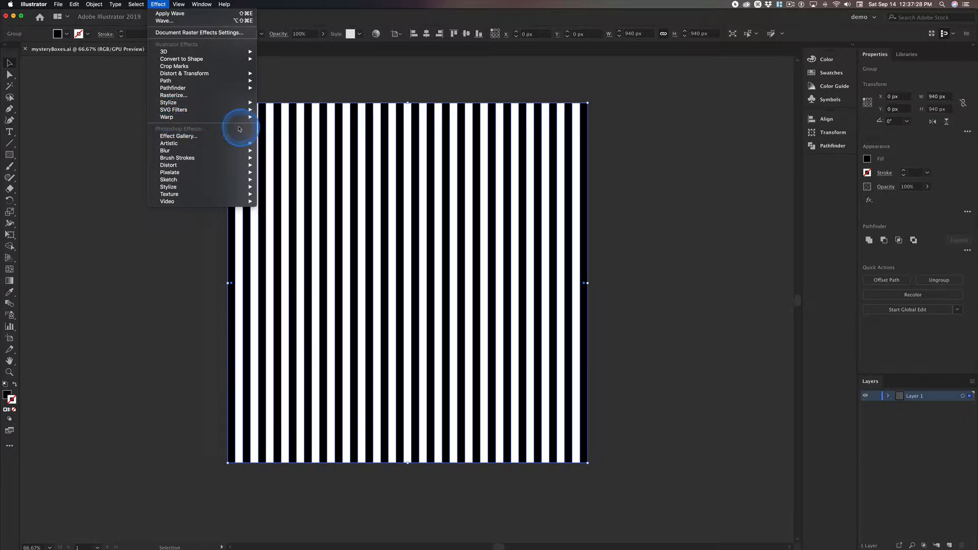
pyautogui.moveTo(239, 118)
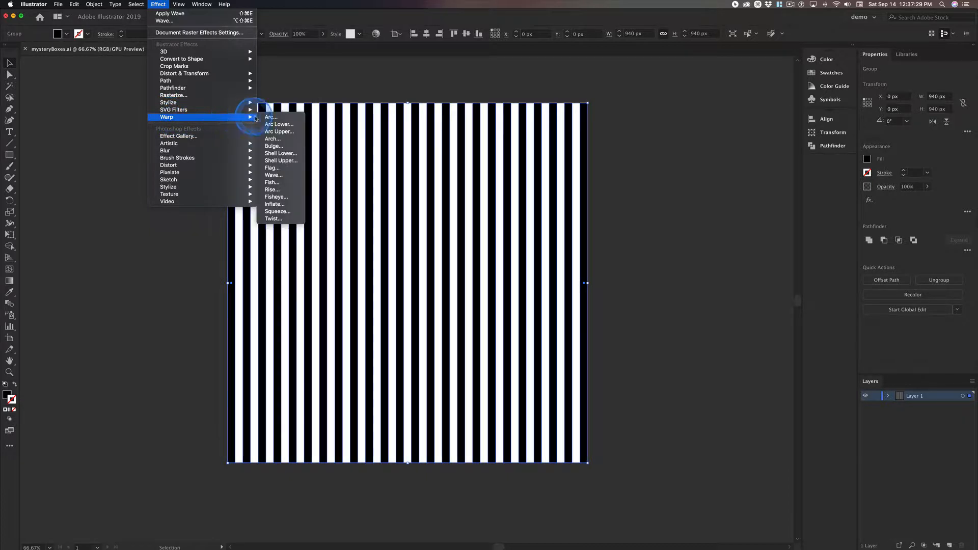
pyautogui.click(272, 176)
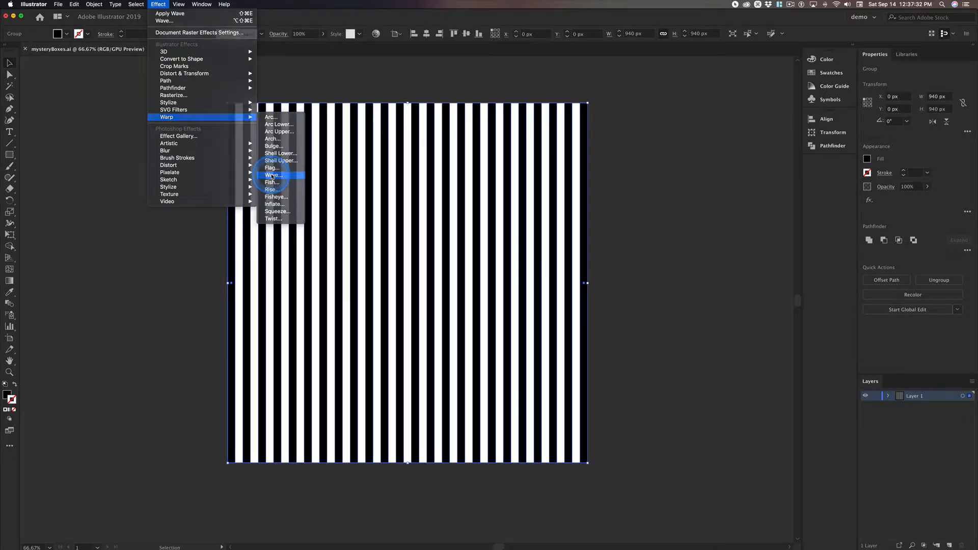
pyautogui.moveTo(646, 263); pyautogui.dragTo(659, 104)
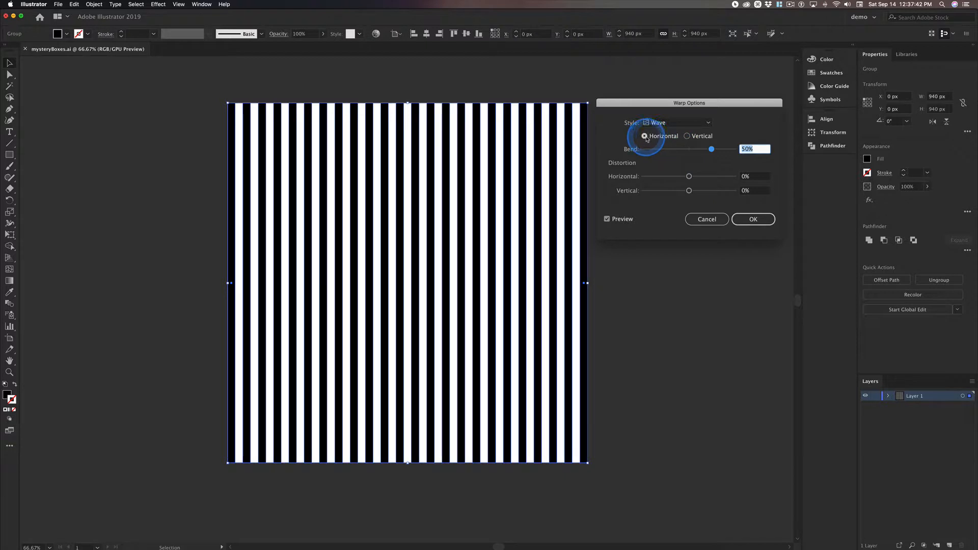
pyautogui.click(688, 136)
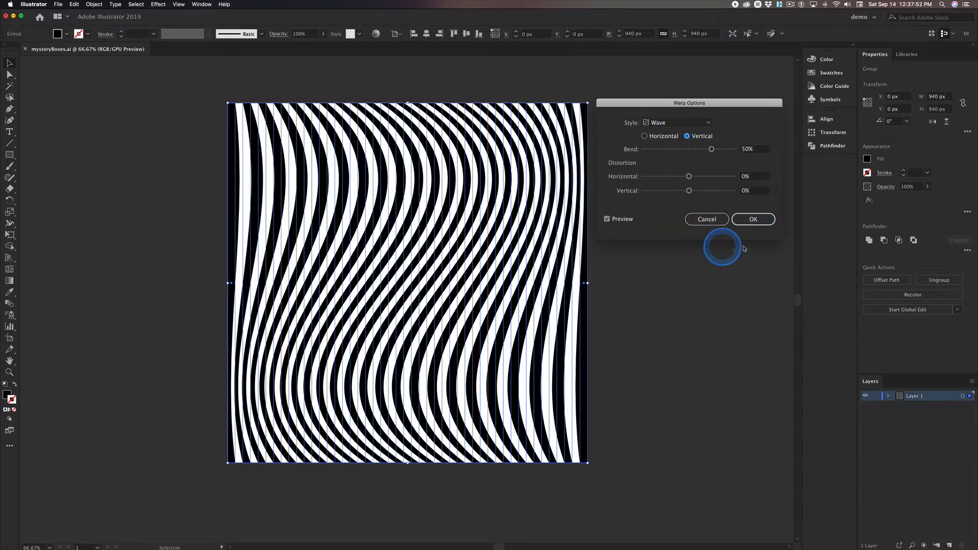
pyautogui.click(609, 219)
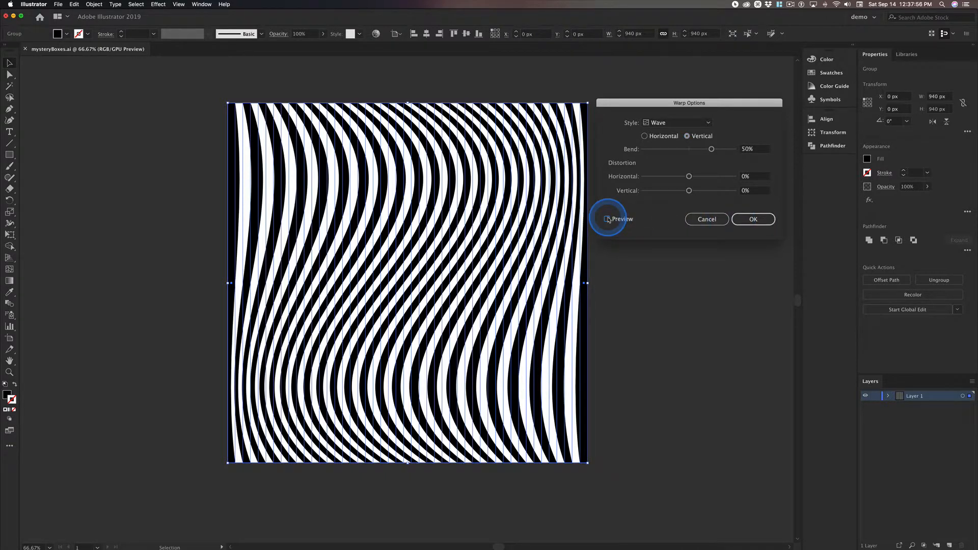
pyautogui.click(607, 219)
pyautogui.click(753, 219)
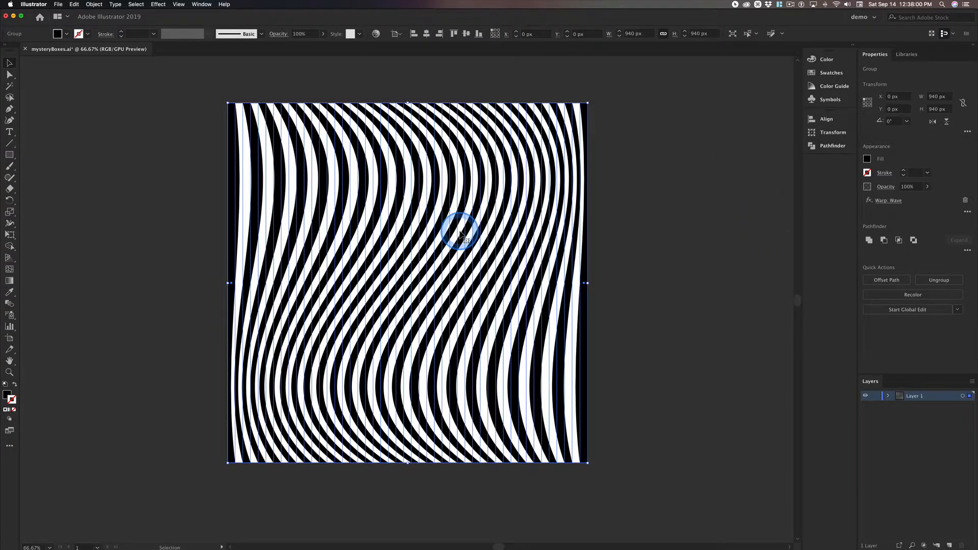
# - Copy the warped stripes, switch to Photoshop and create a new 940 × 940 px document from the Clipboard preset
pyautogui.press('super+c')
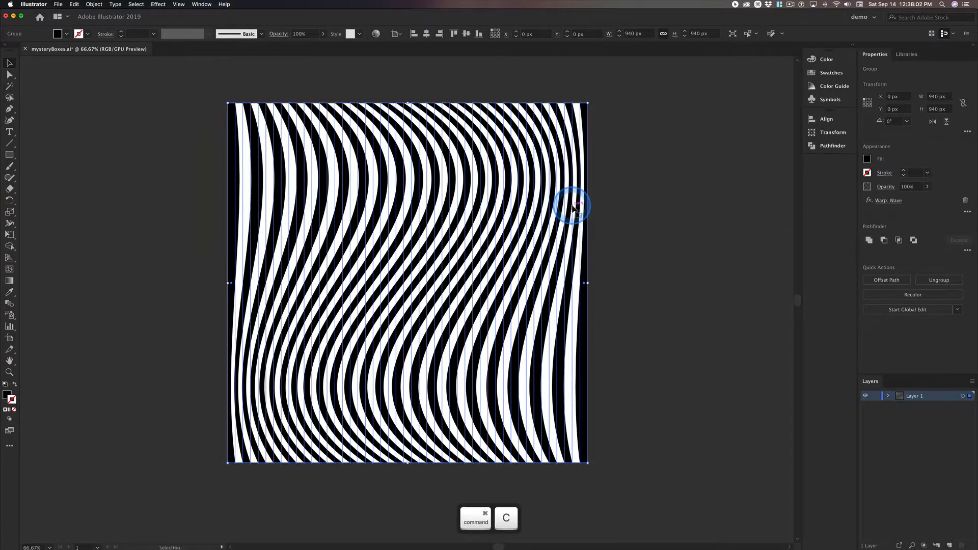
pyautogui.press('super+Tab')
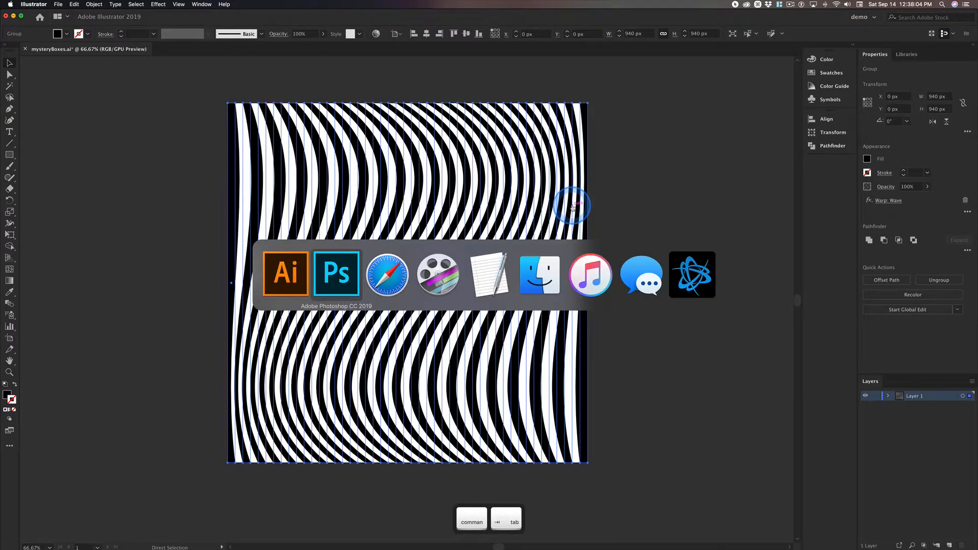
pyautogui.press('super+n')
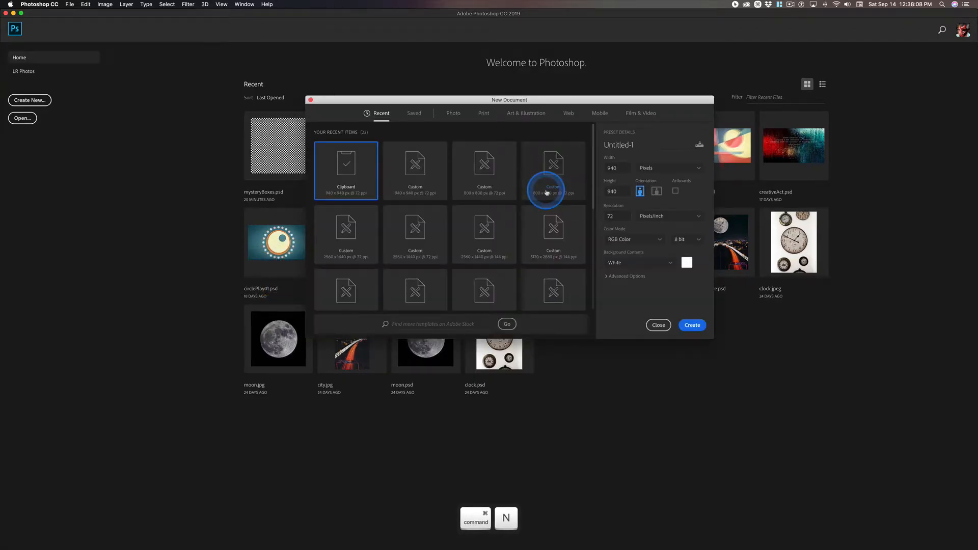
pyautogui.doubleClick(368, 193)
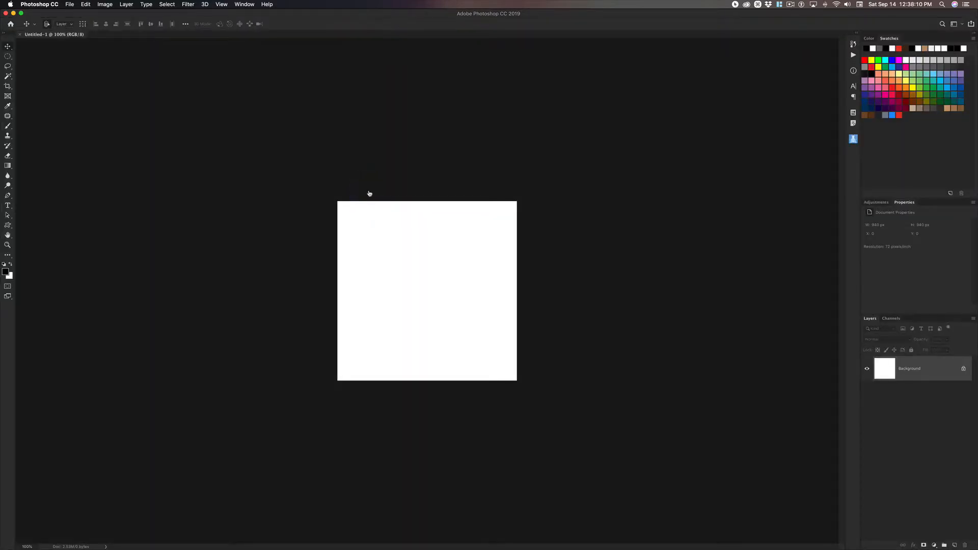
# - Paste the copied stripes into the document as a Smart Object and commit the placement
pyautogui.press('super+equal')
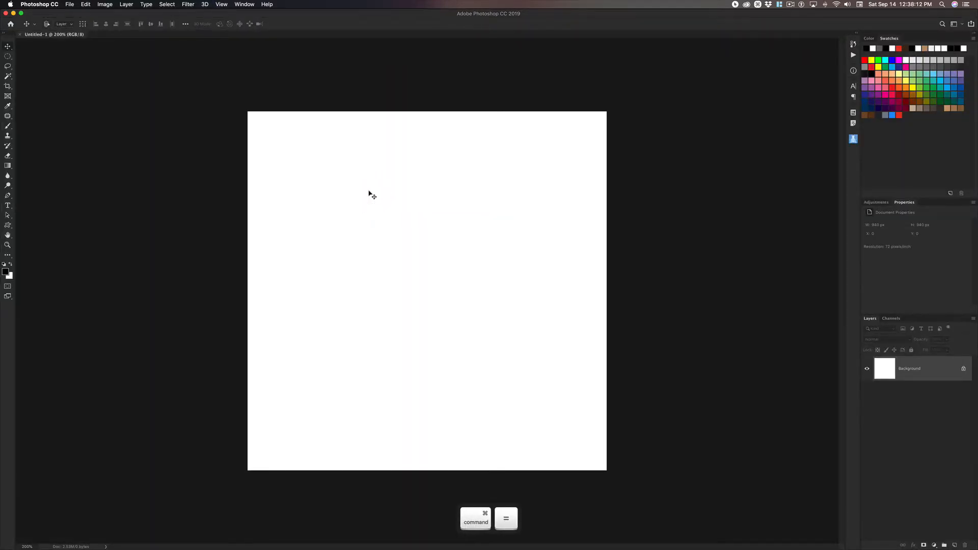
pyautogui.press('super+v')
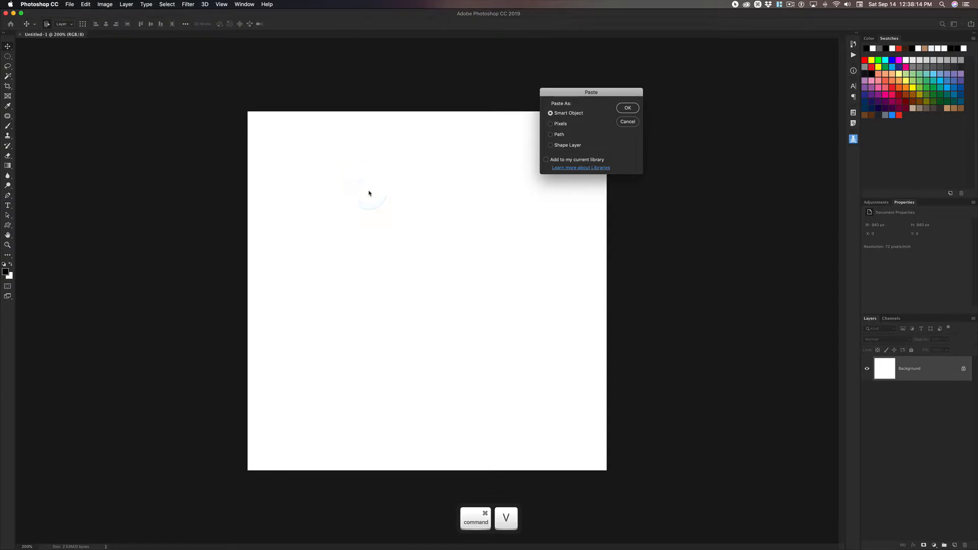
pyautogui.press('Return')
pyautogui.press('Return')
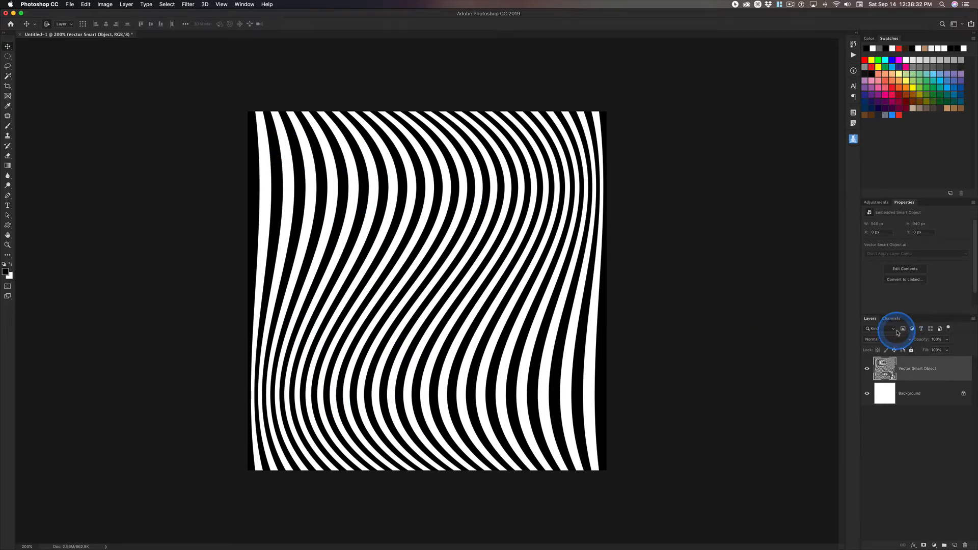
# - Duplicate the Vector Smart Object layer and rotate the copy 90° clockwise
pyautogui.press('super+j')
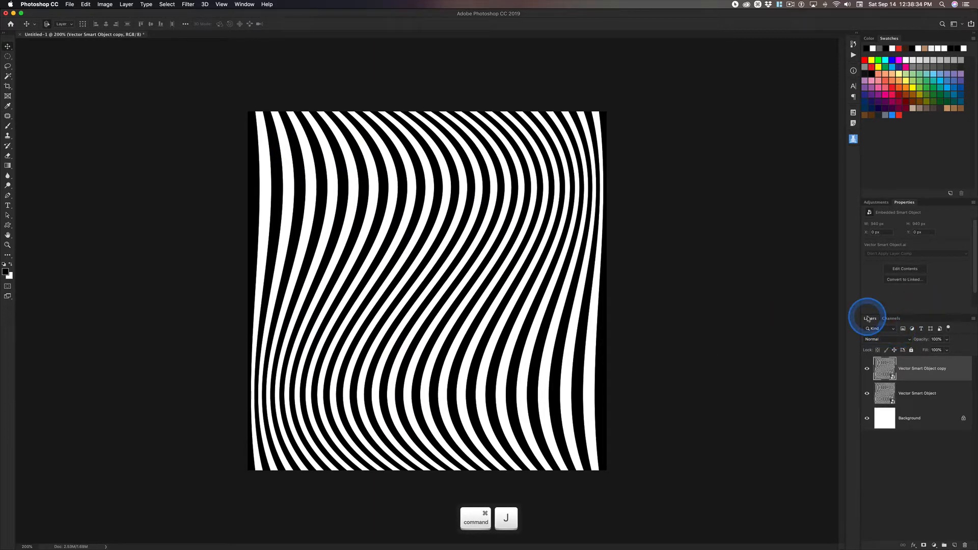
pyautogui.press('super+t')
pyautogui.moveTo(240, 101); pyautogui.dragTo(588, 100)
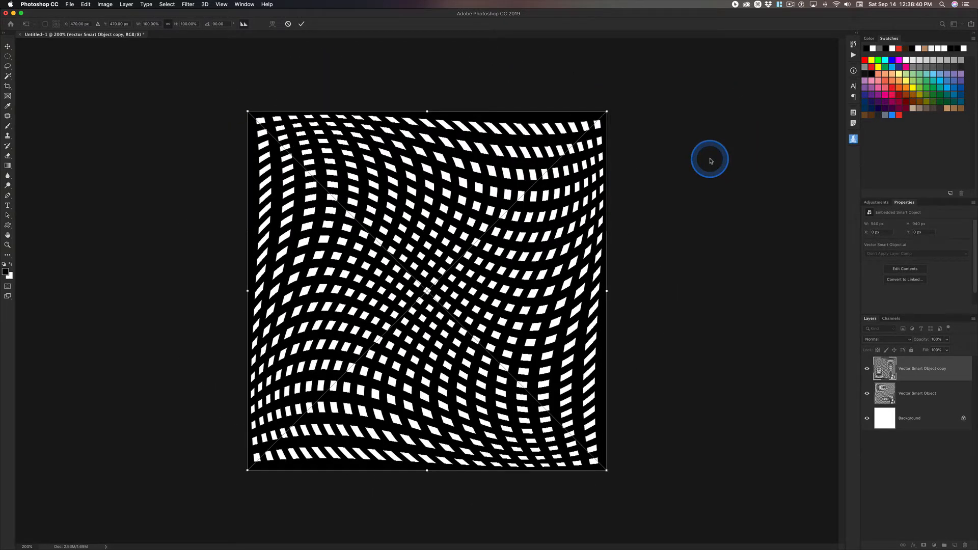
pyautogui.click(711, 161)
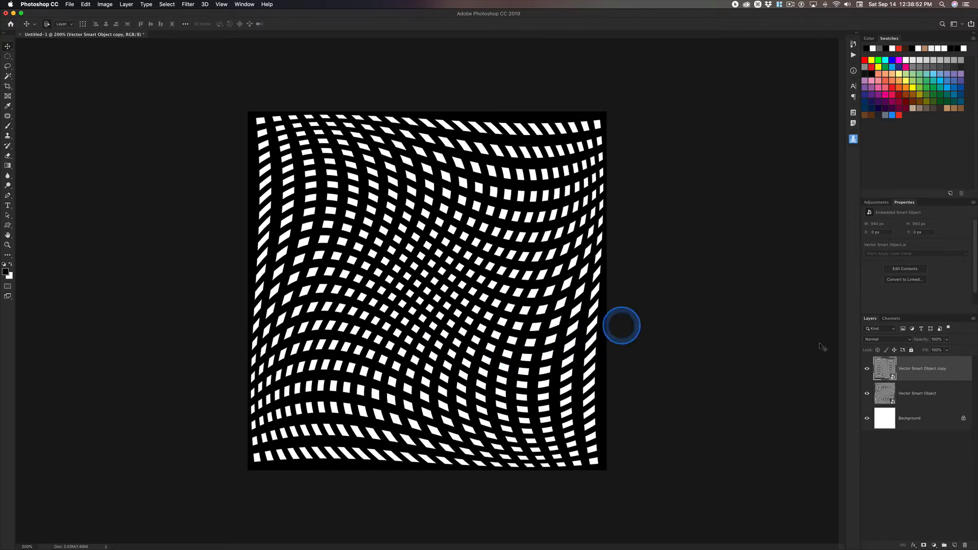
# - Hide the rotated copy and stamp the visible artwork onto a new layer directly above the Vector Smart Object layer
pyautogui.click(868, 370)
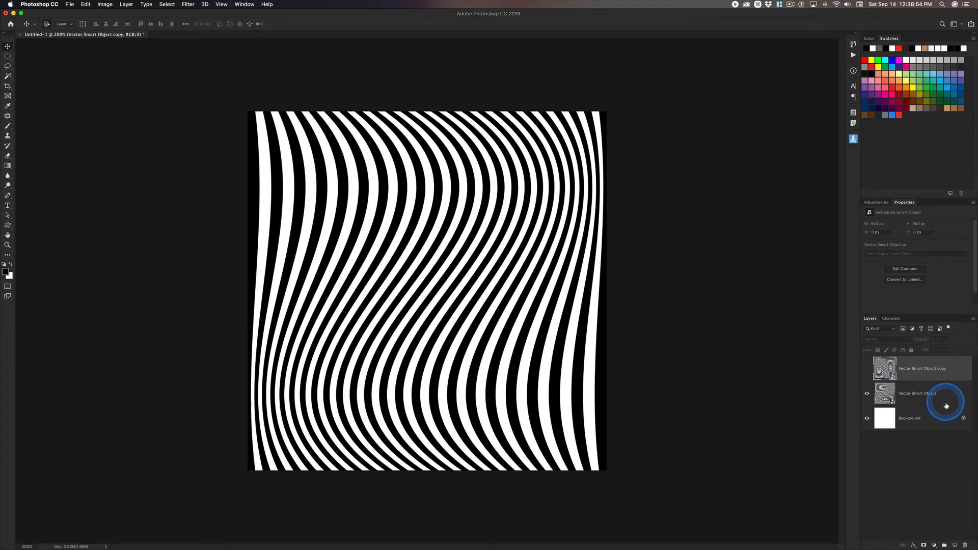
pyautogui.click(927, 392)
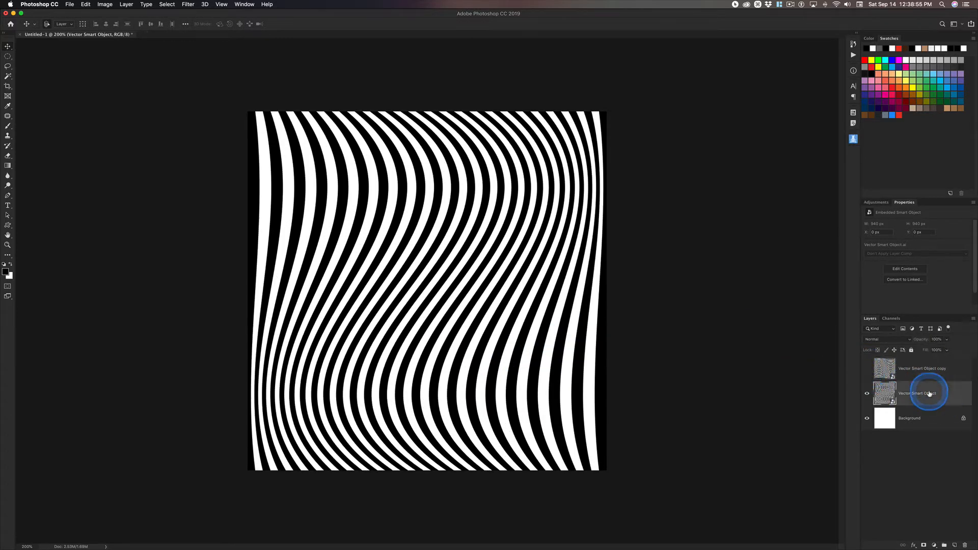
pyautogui.click(955, 544)
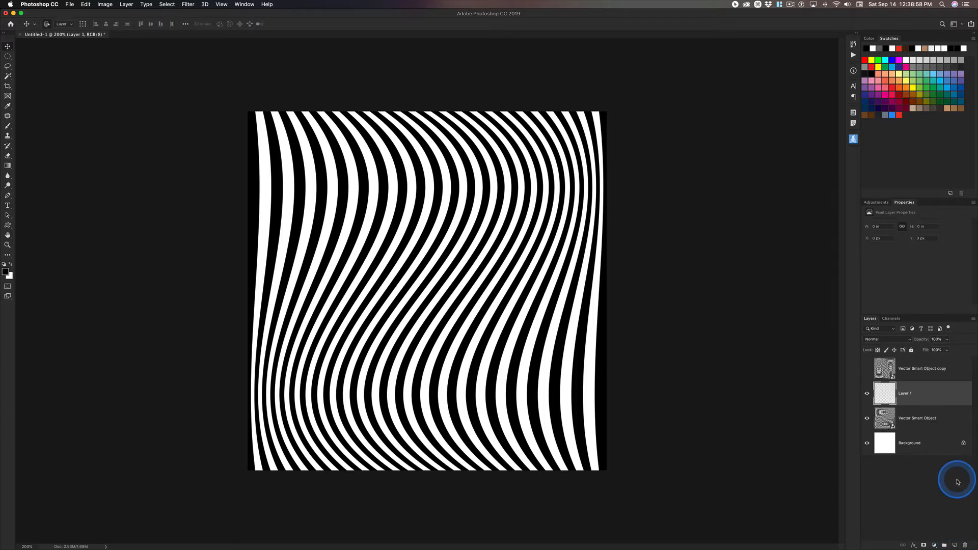
pyautogui.hotkey('ctrl', 'alt', 'shift', 'e')
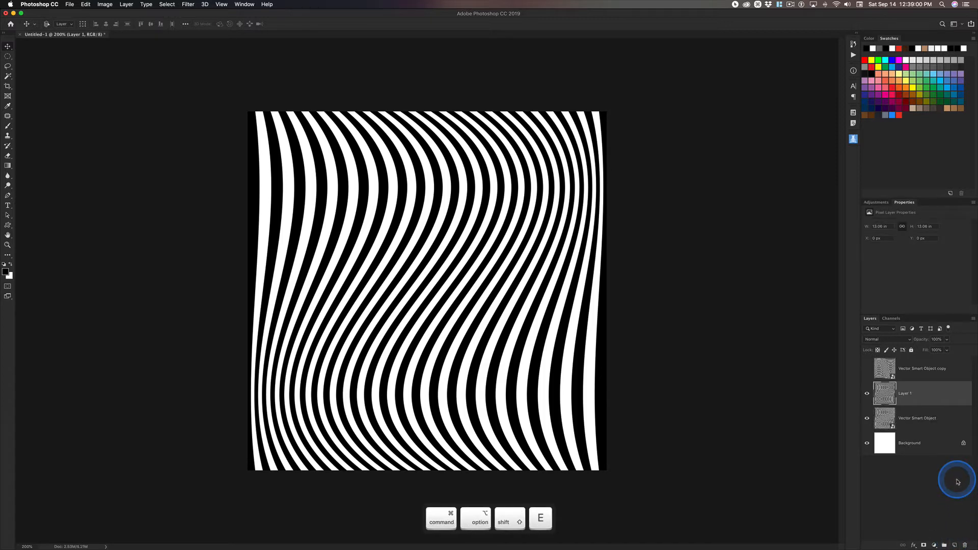
# - Rotate the stamped stripe layer 90° clockwise with Free Transform
pyautogui.hotkey('ctrl', 't')
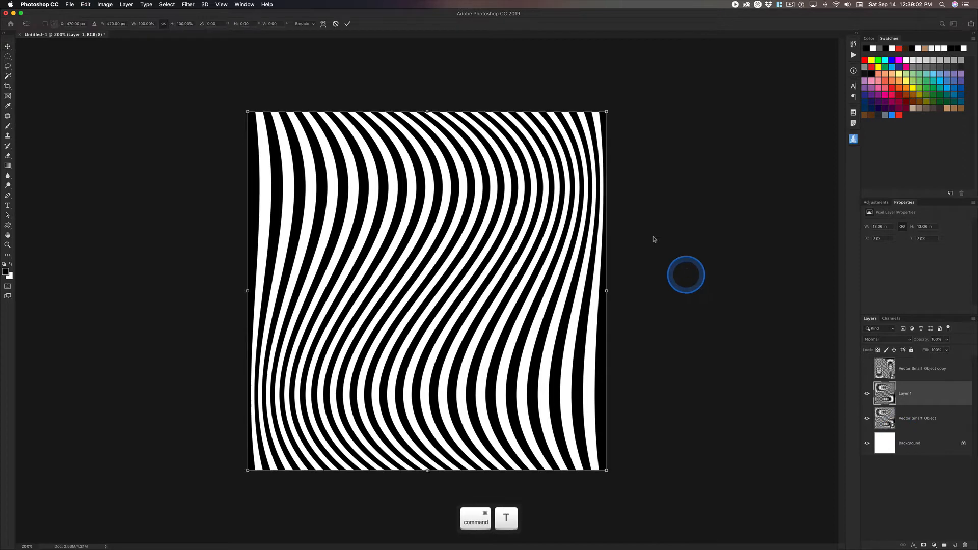
pyautogui.moveTo(246, 87); pyautogui.dragTo(636, 112)
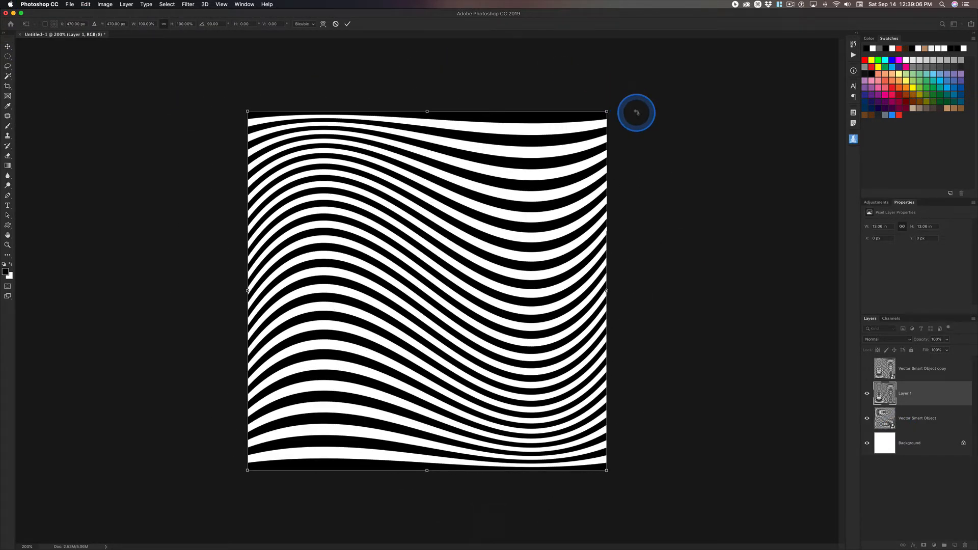
pyautogui.press('Return')
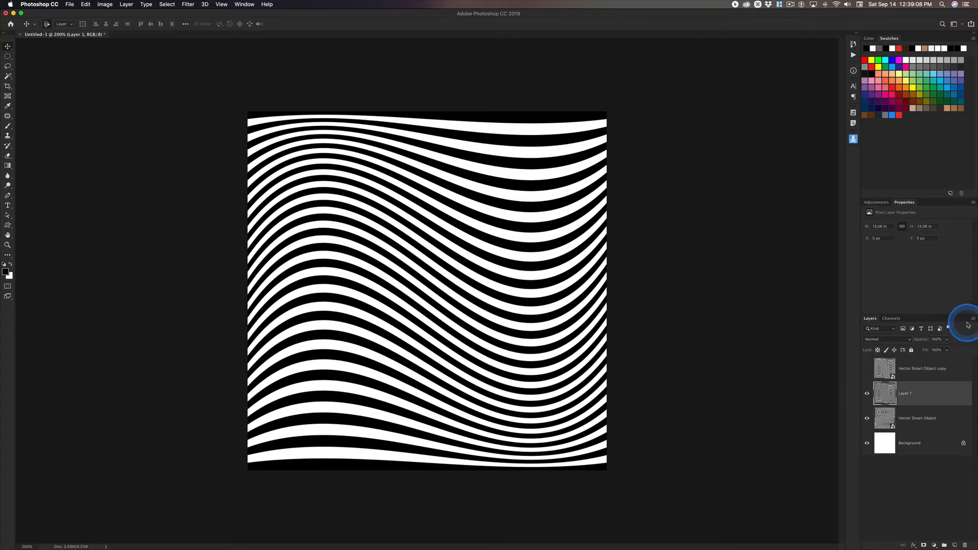
# - Set the blend mode of Layer 1 to Difference and deselect the layer
pyautogui.click(889, 340)
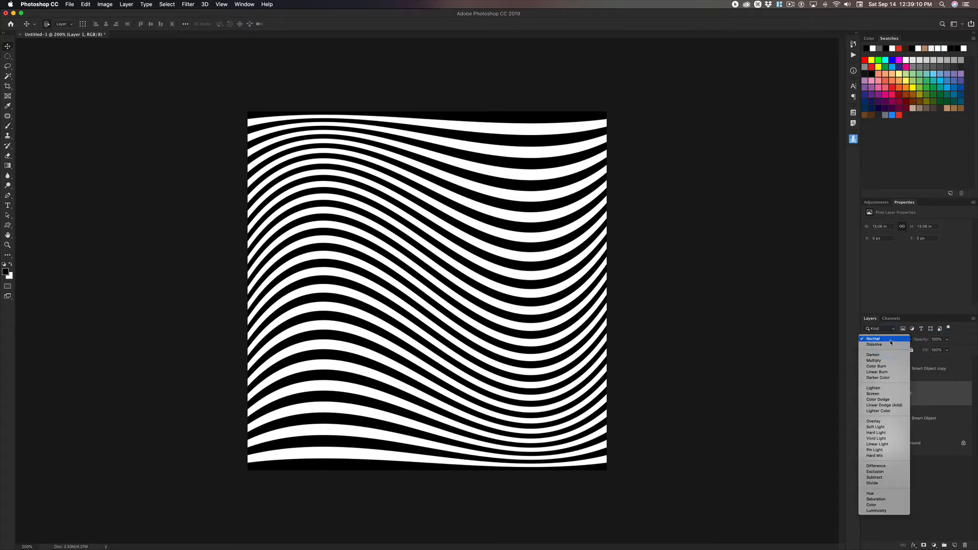
pyautogui.click(876, 466)
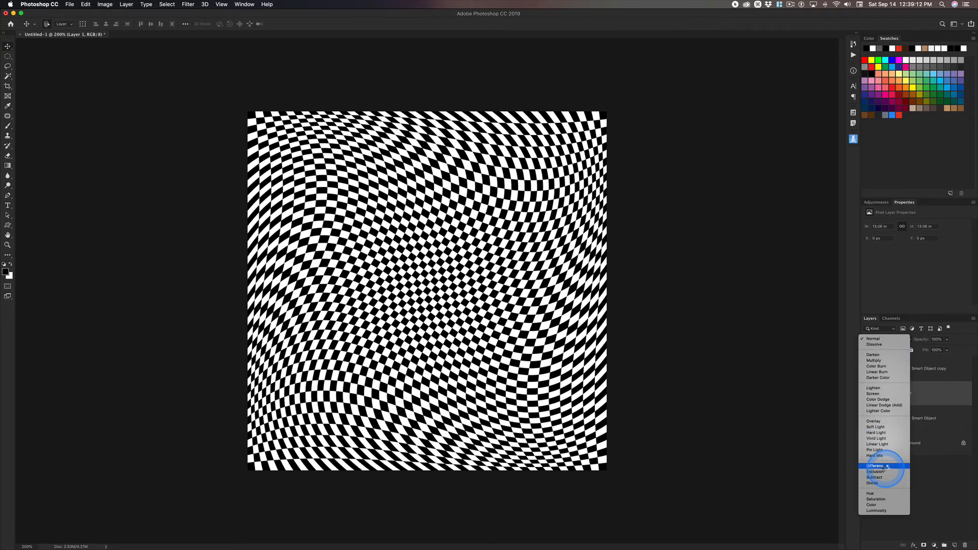
pyautogui.click(721, 236)
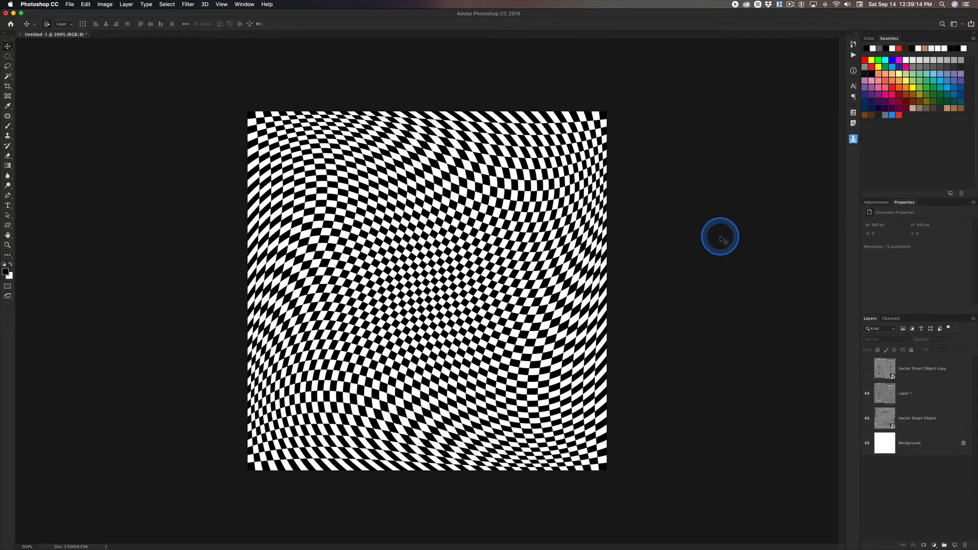